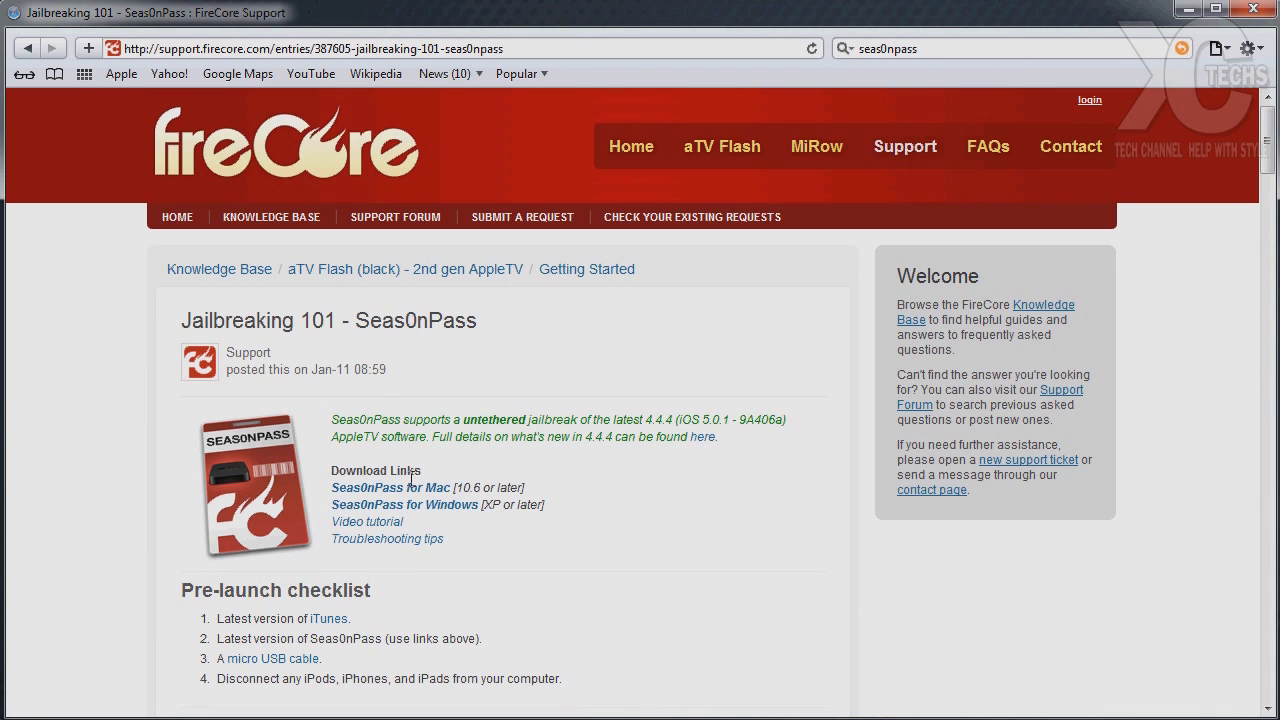
# Scroll the Jailbreaking 101 - Seas0nPass article down to its download links.
pyautogui.scroll(-5, 625, 517)
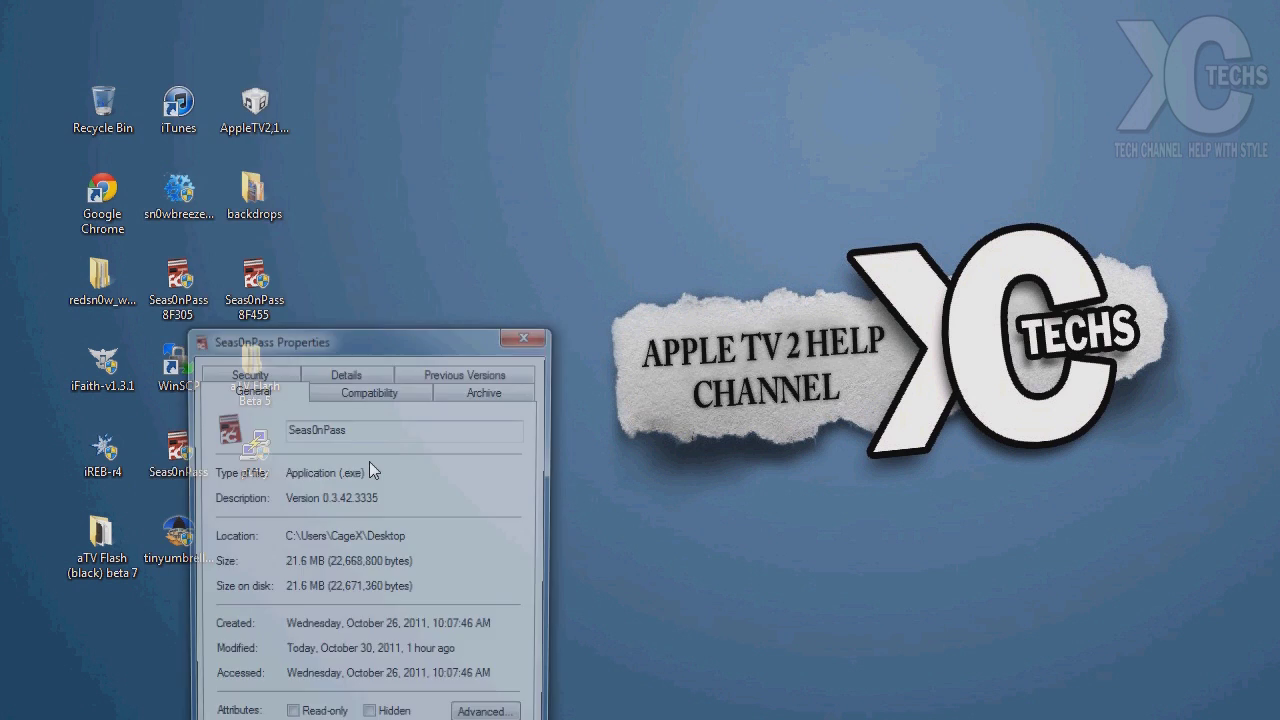
# In Seas0nPass Properties, enable Windows XP (Service Pack 3) compatibility and Run as administrator.
pyautogui.click(370, 392)
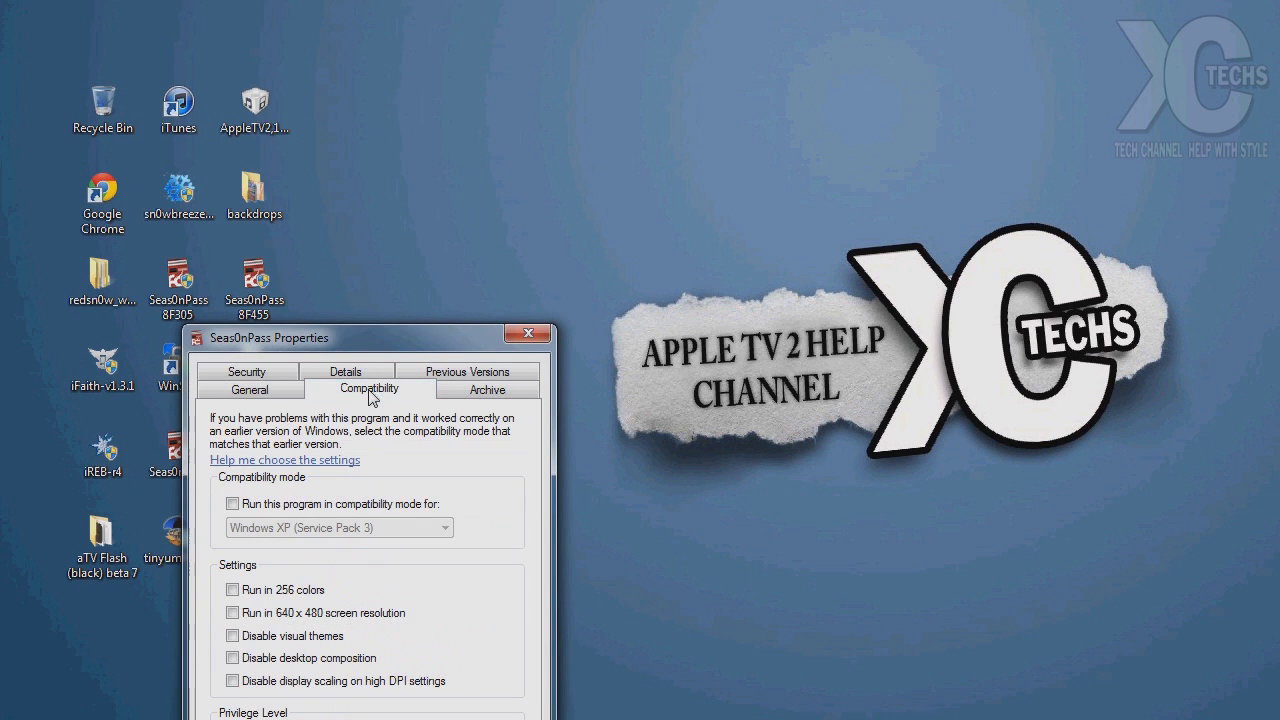
pyautogui.moveTo(386, 338); pyautogui.dragTo(424, 235)
pyautogui.click(270, 401)
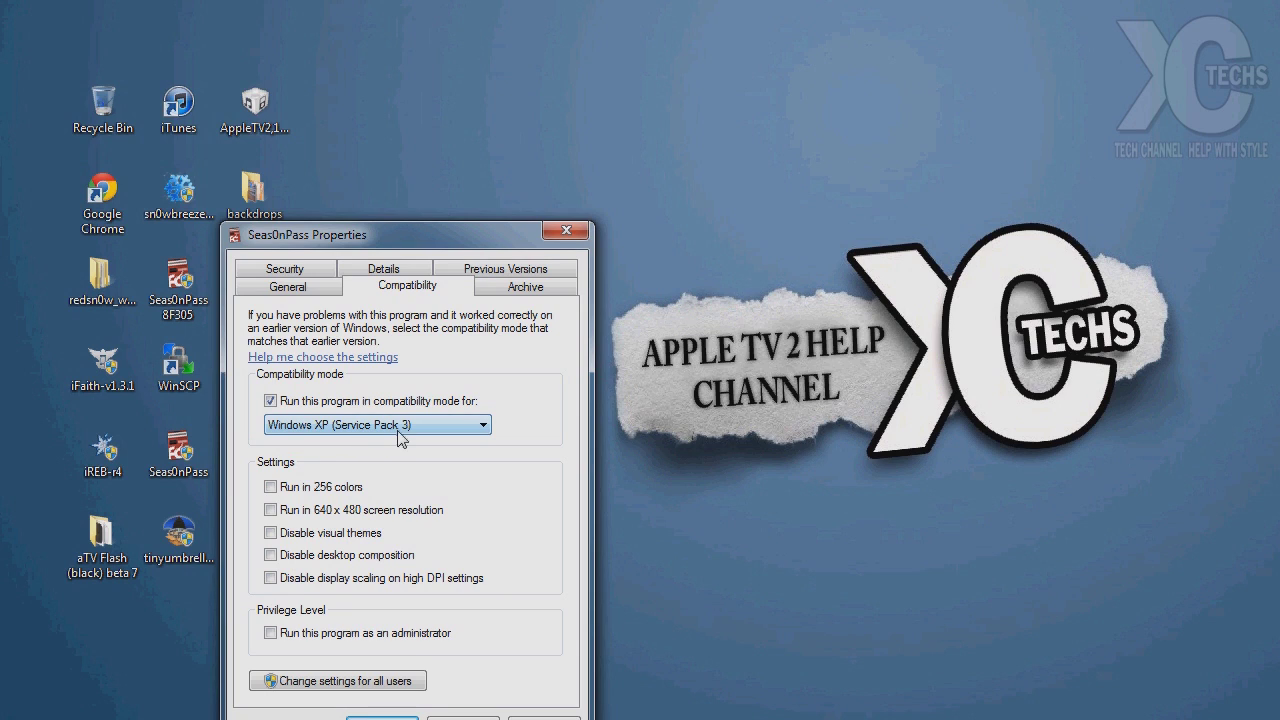
pyautogui.click(270, 633)
pyautogui.click(271, 634)
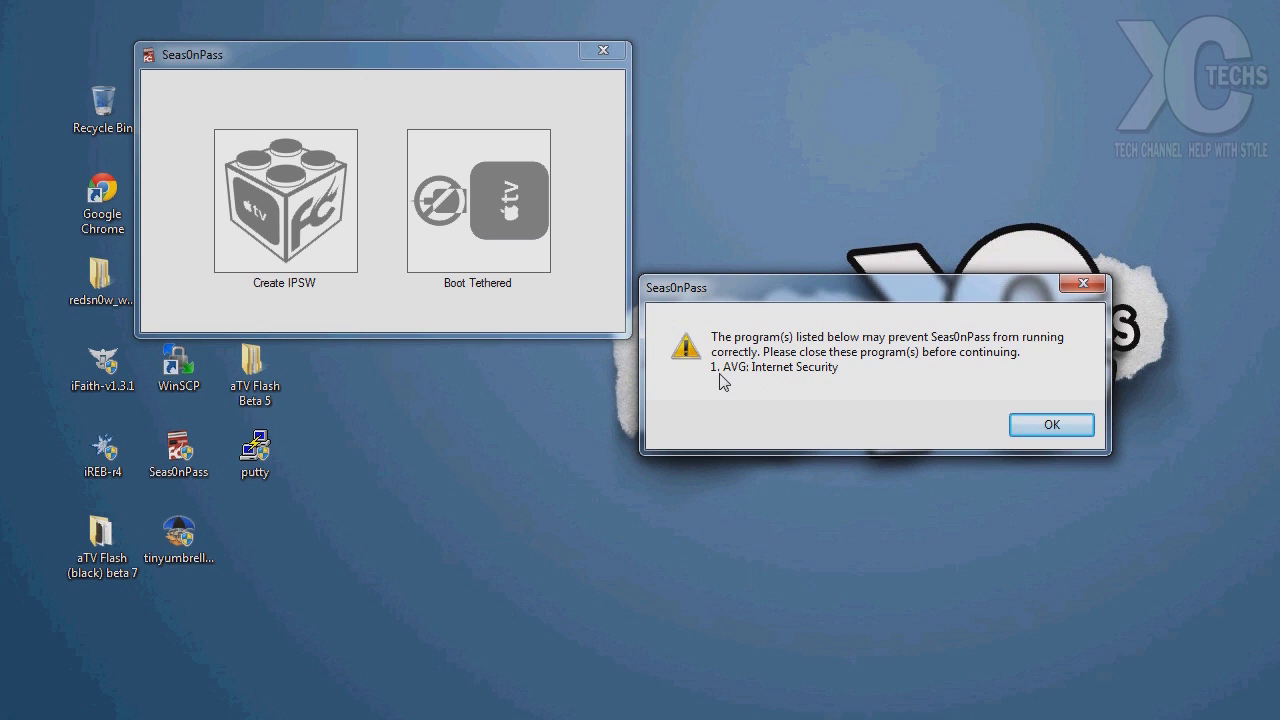
# Acknowledge the AVG Internet Security interference warning with OK.
pyautogui.click(1050, 426)
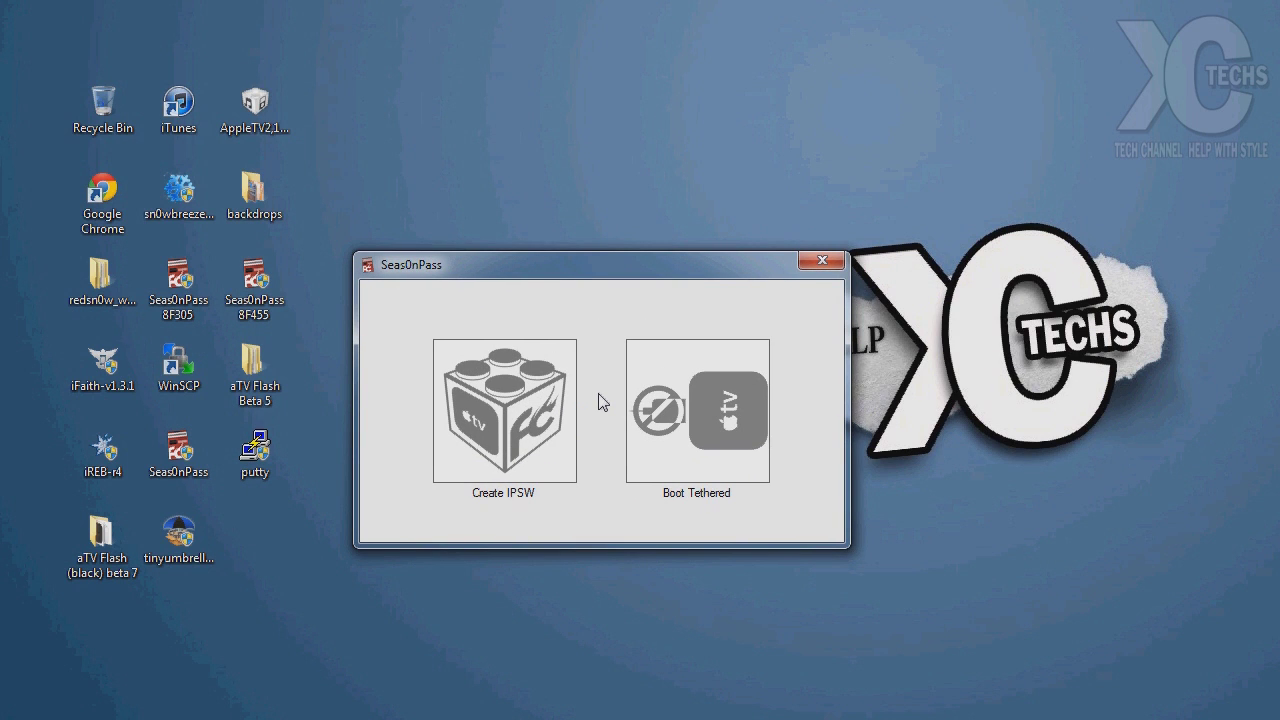
# Start Create IPSW and bring the Seas0nPass progress window to the front.
pyautogui.click(540, 503)
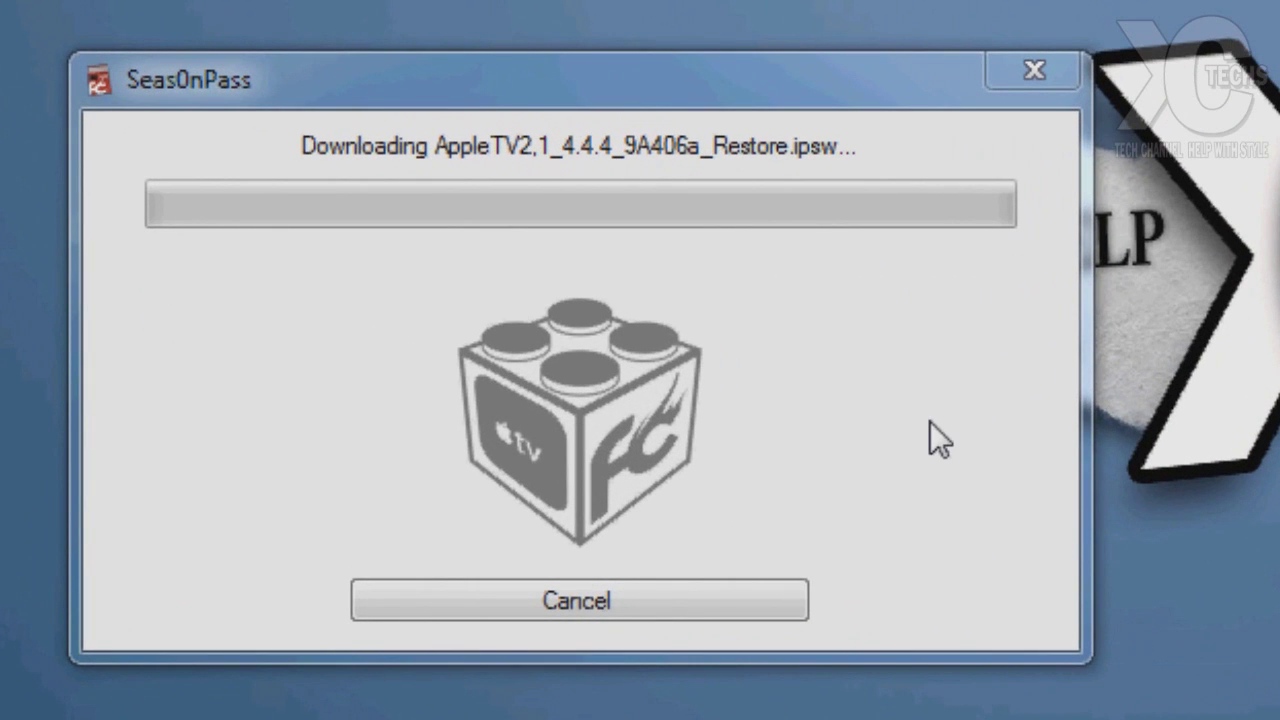
pyautogui.click(658, 95)
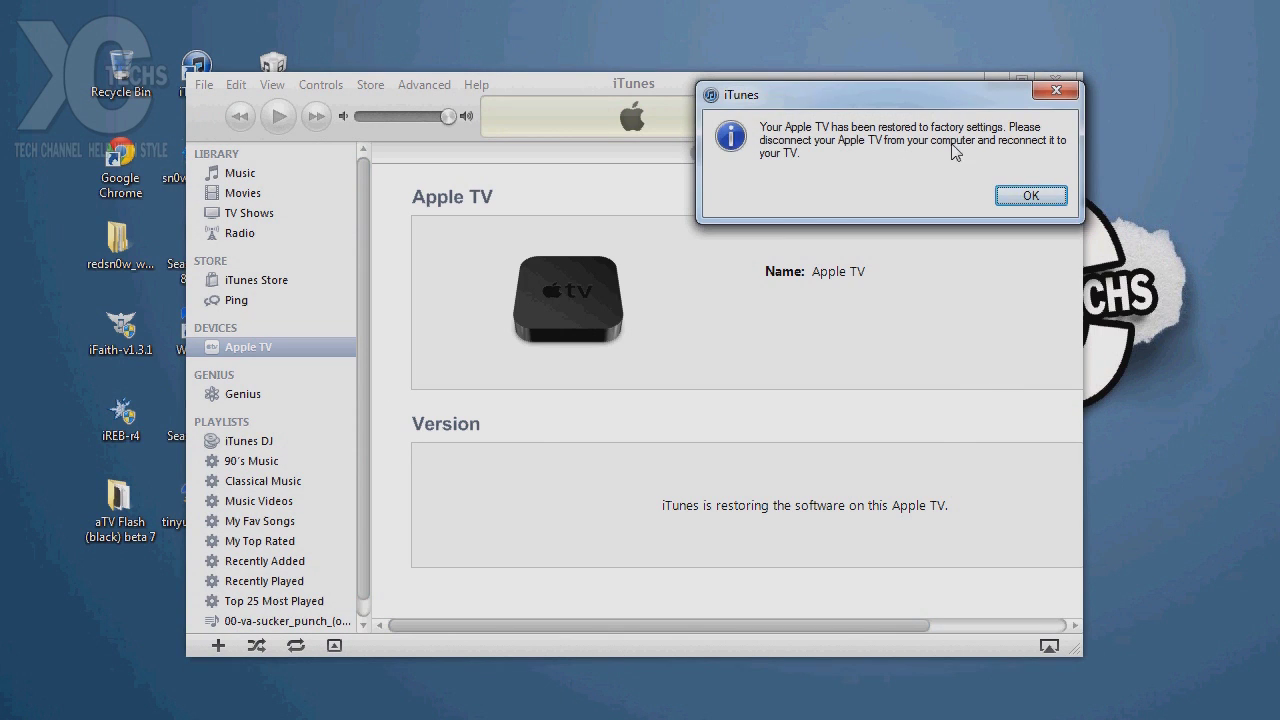
# Drag the iTunes restored-to-factory-settings message into view.
pyautogui.moveTo(943, 95); pyautogui.dragTo(793, 298)
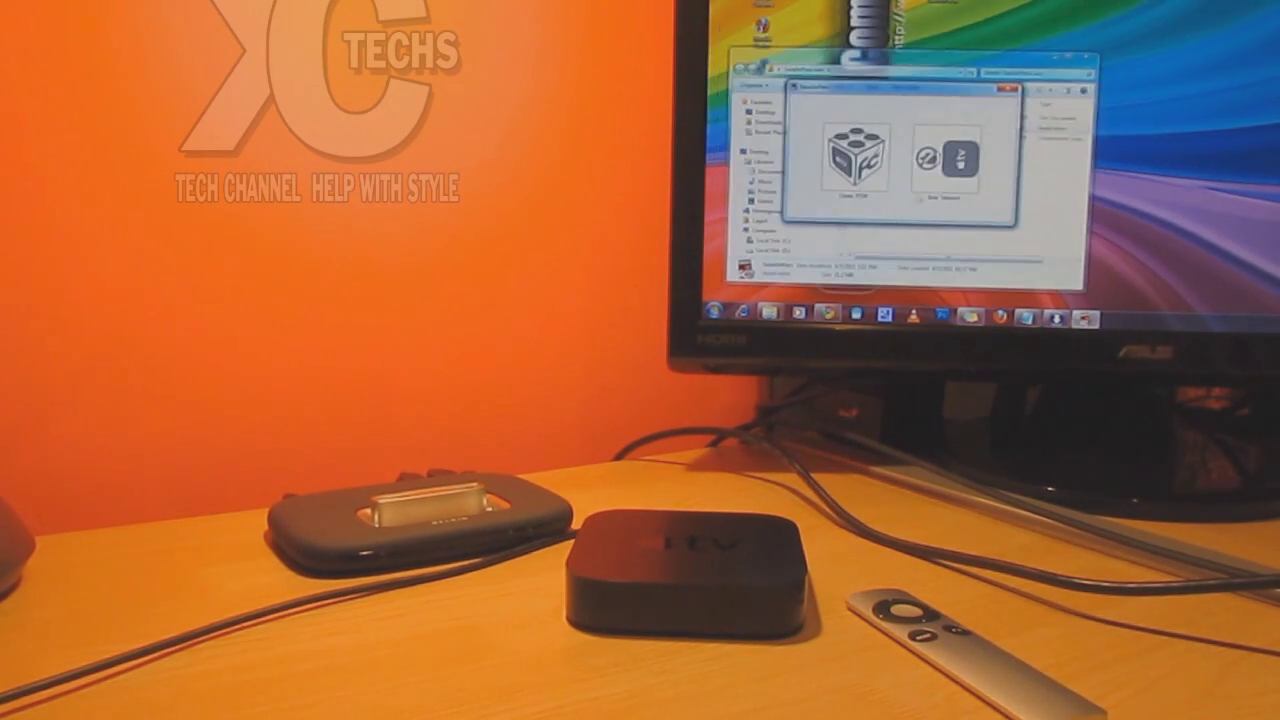
# Try Boot Tethered, acknowledge the untethered-firmware message, and close Seas0nPass.
pyautogui.click(945, 158)
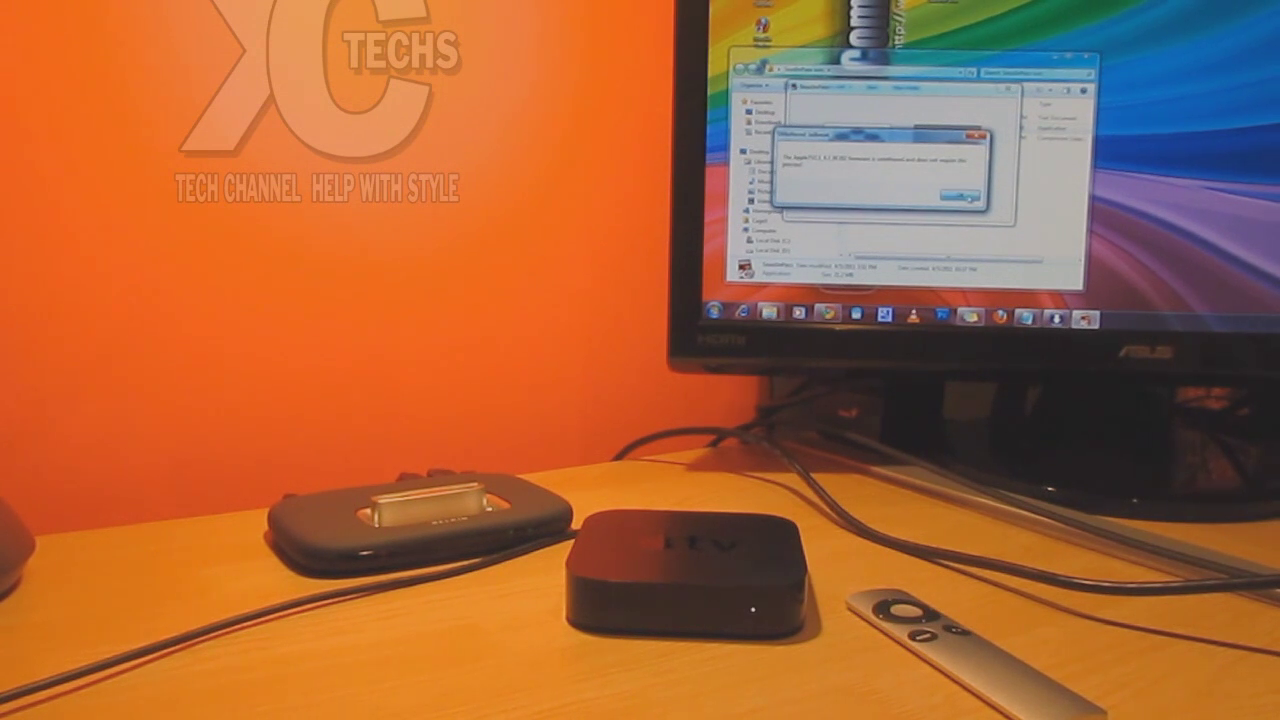
pyautogui.click(959, 195)
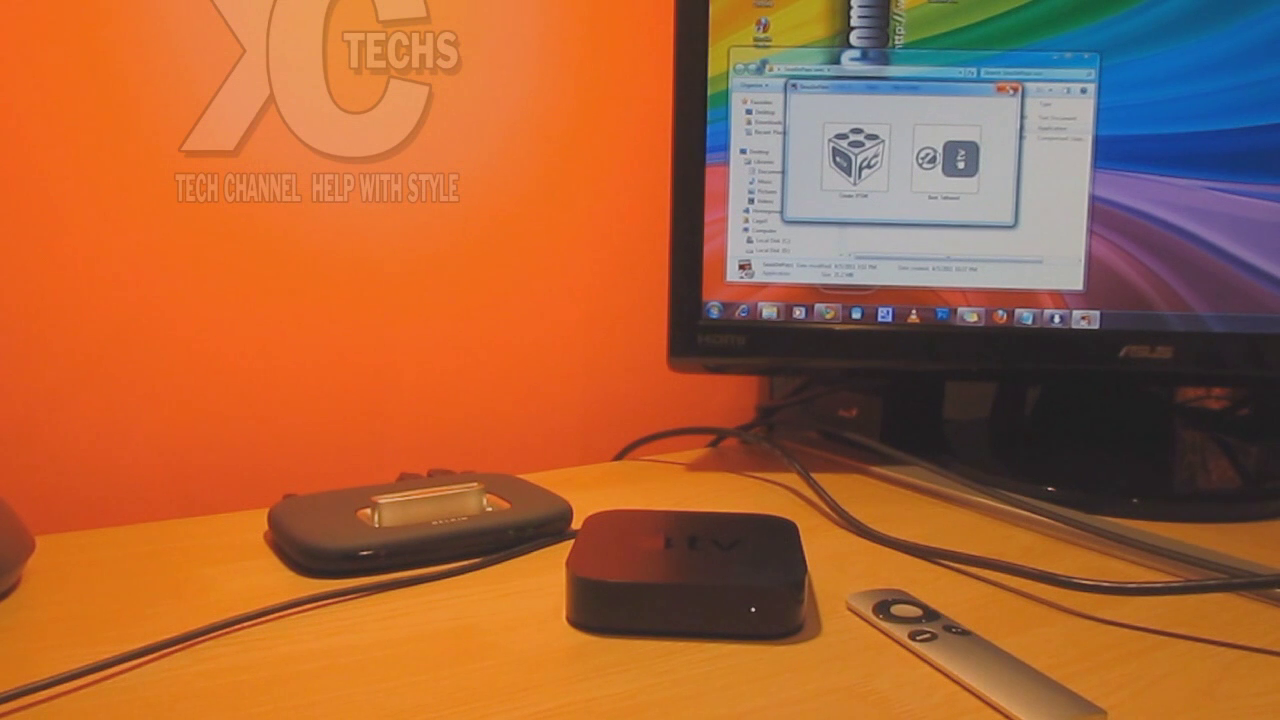
pyautogui.click(1009, 89)
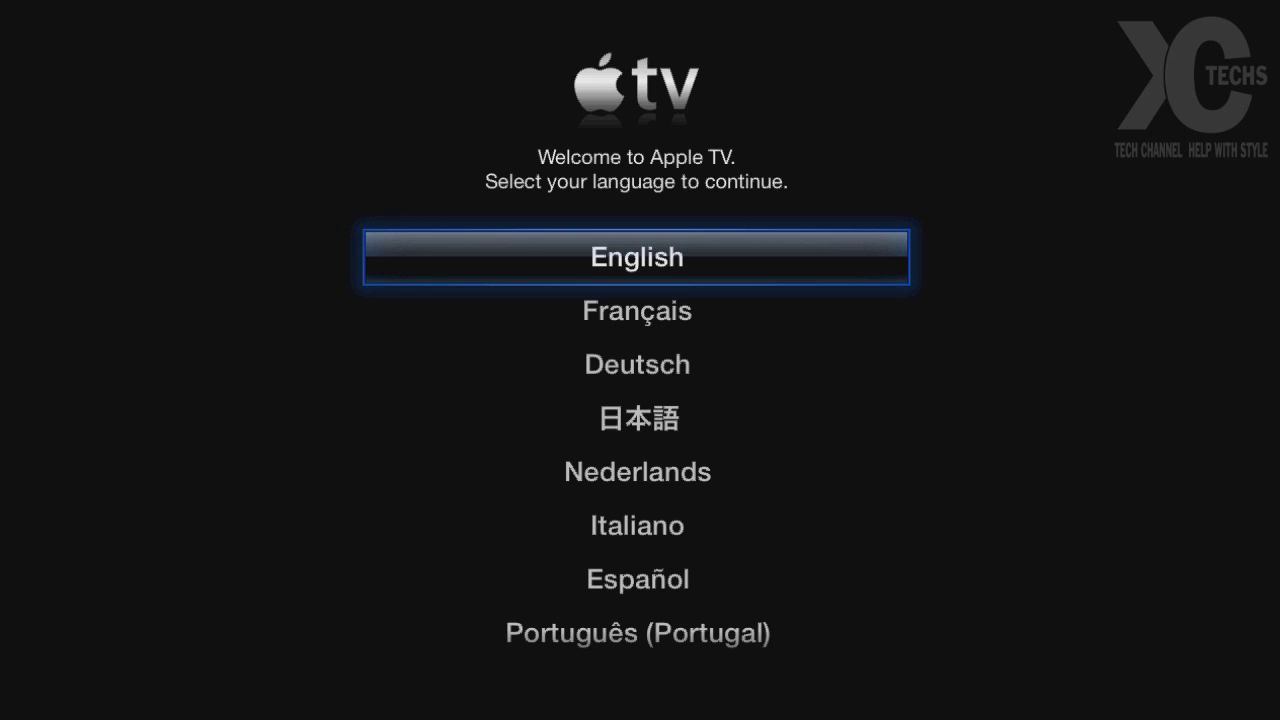
# Select English as the Apple TV language.
pyautogui.press('Return')
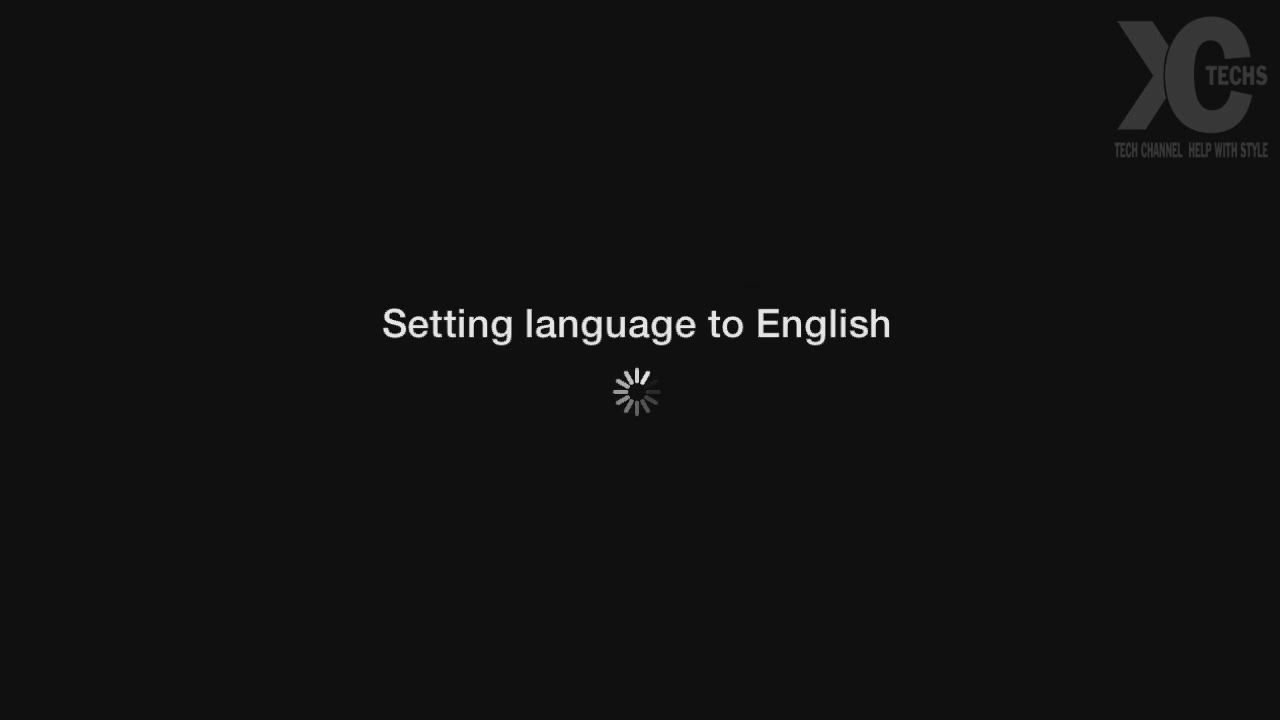